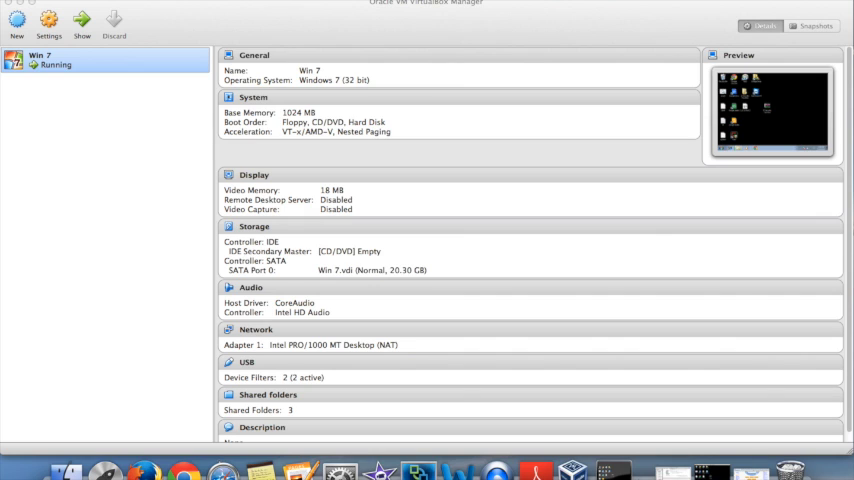
Raise the volume, then briefly hide and restore the VirtualBox Manager.
{"action": "key", "text": "XF86AudioRaiseVolume"}
{"action": "left_click", "coordinate": [18, 4]}
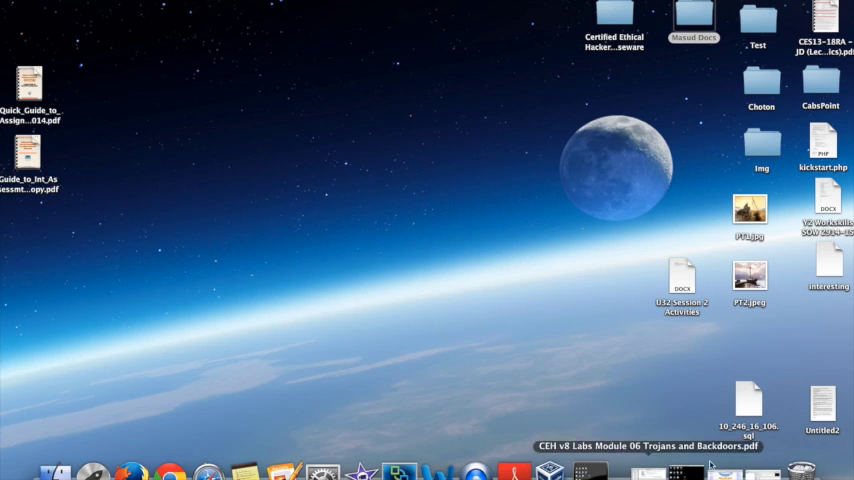
{"action": "left_click", "coordinate": [745, 470]}
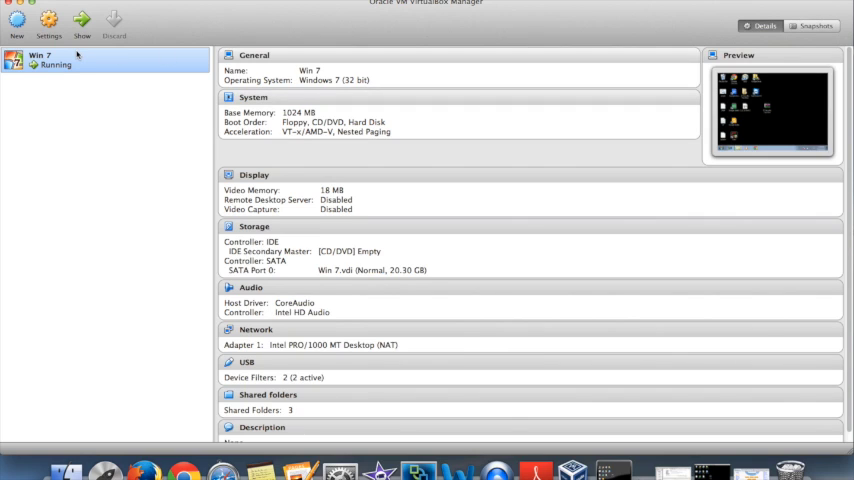
Try a new Windows 2008 (32 bit) machine, cancel at the folder-exists error, and bring up Win 7.
{"action": "left_click", "coordinate": [17, 22]}
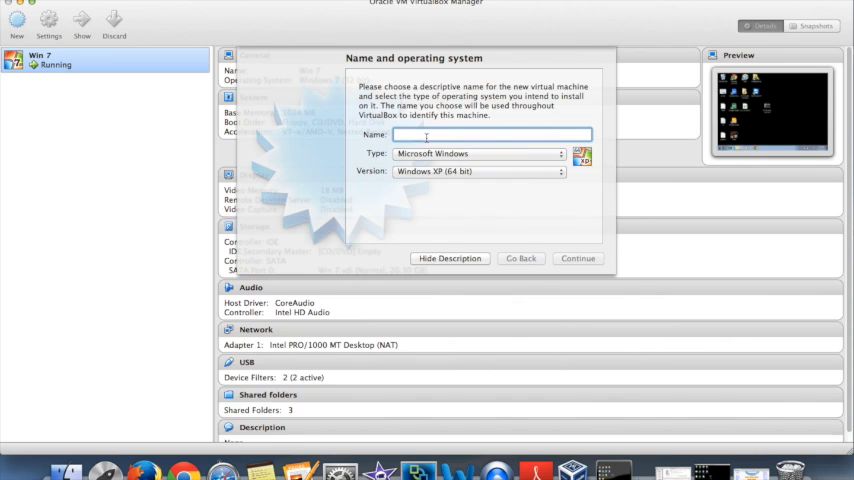
{"action": "type", "text": "server"}
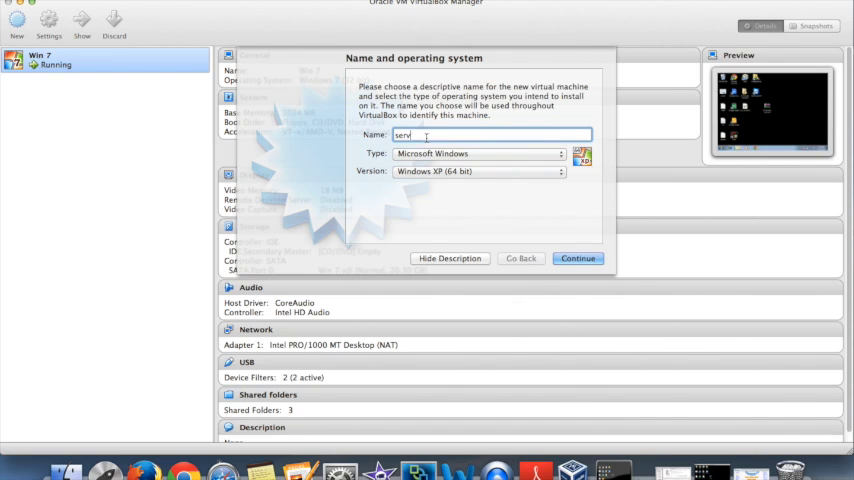
{"action": "left_click", "coordinate": [470, 171]}
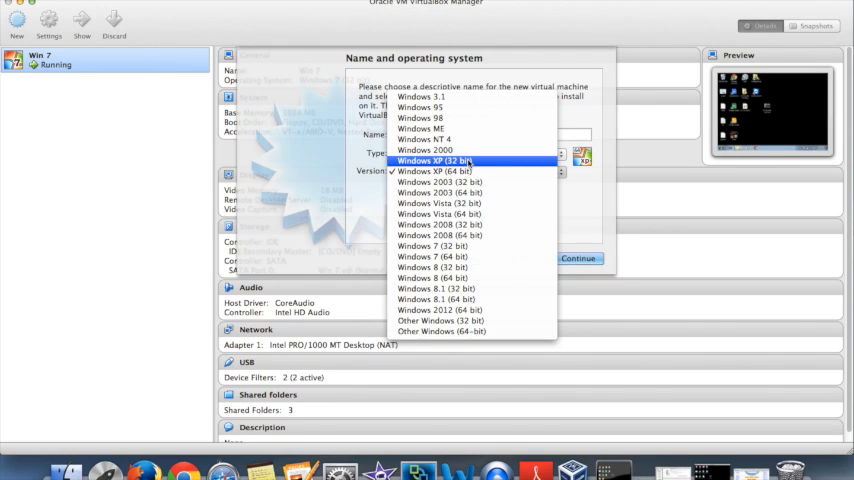
{"action": "left_click", "coordinate": [473, 226]}
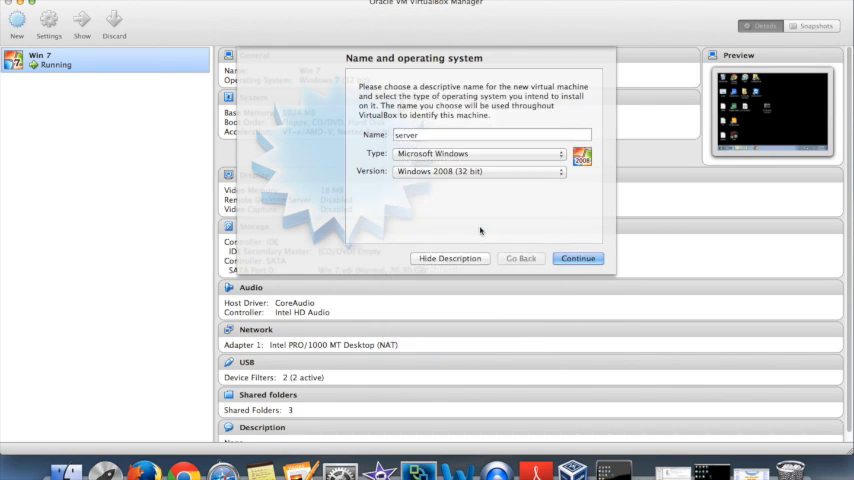
{"action": "left_click", "coordinate": [578, 258]}
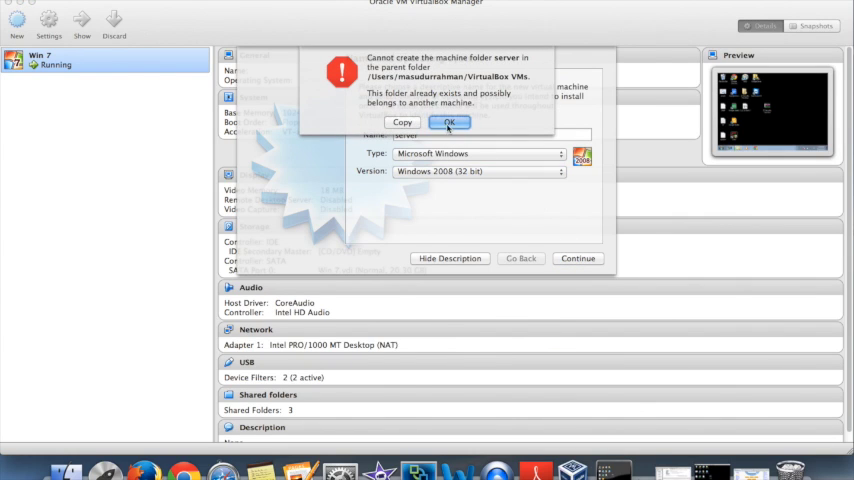
{"action": "left_click", "coordinate": [449, 123]}
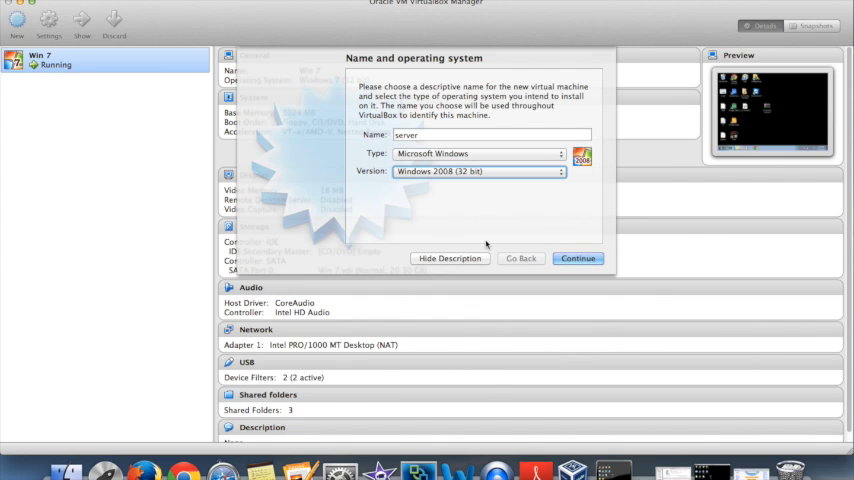
{"action": "key", "text": "Escape"}
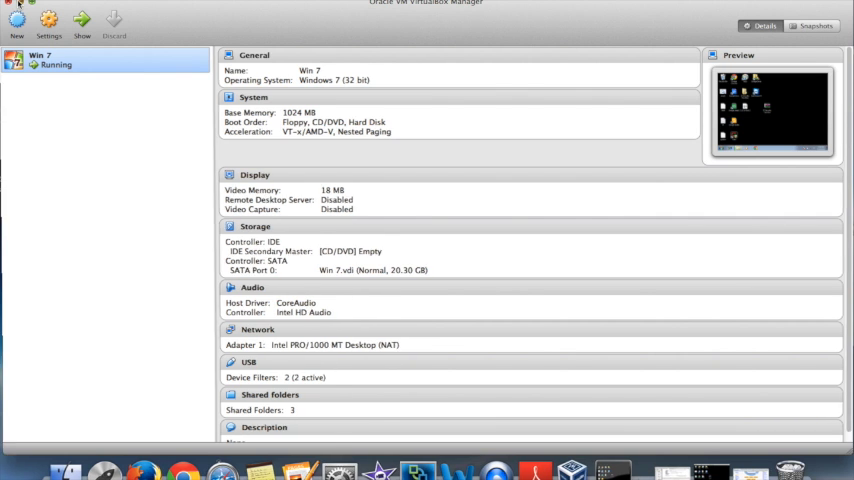
{"action": "left_click", "coordinate": [18, 4]}
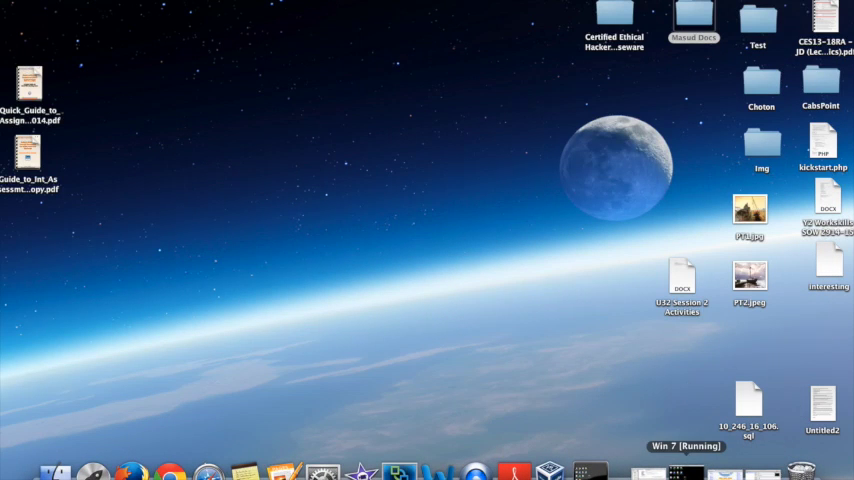
{"action": "left_click", "coordinate": [686, 472]}
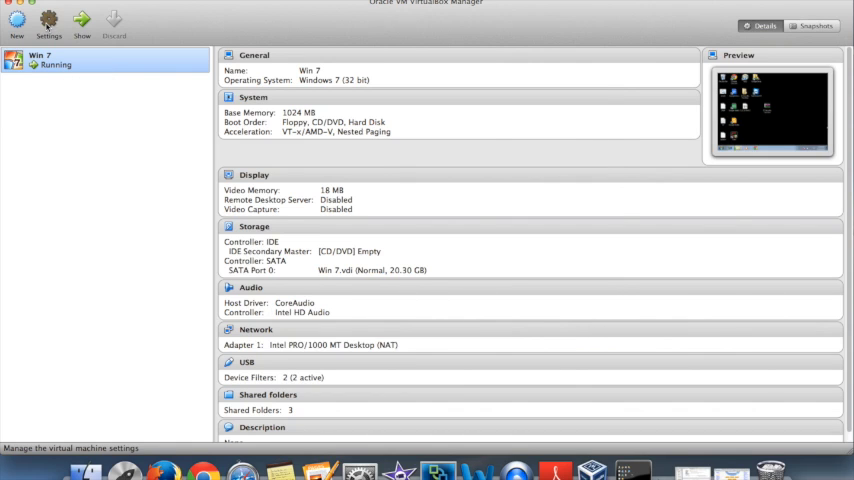
Review Win 7's USB filters and connected-device list, then show Firefox's VirtualBox downloads page.
{"action": "left_click", "coordinate": [49, 18]}
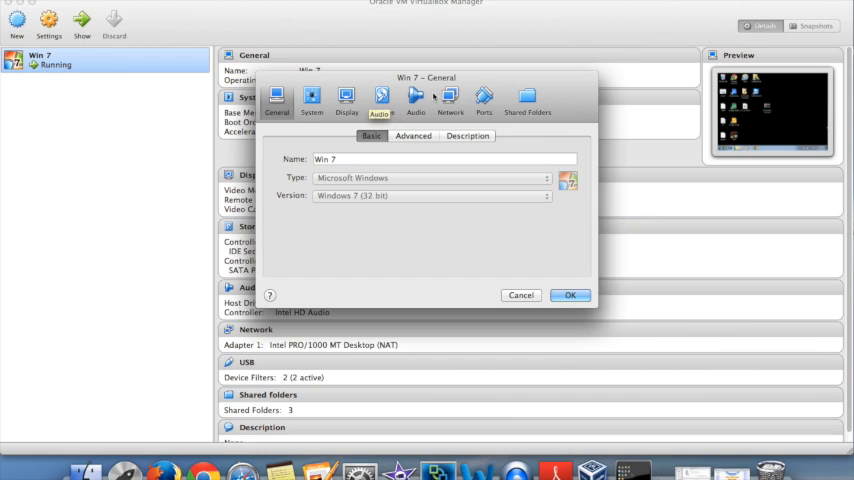
{"action": "left_click", "coordinate": [483, 98]}
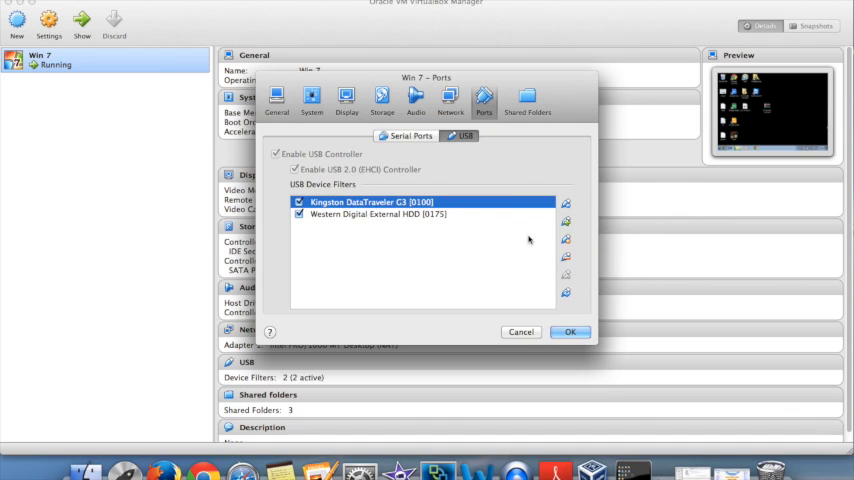
{"action": "left_click", "coordinate": [566, 221]}
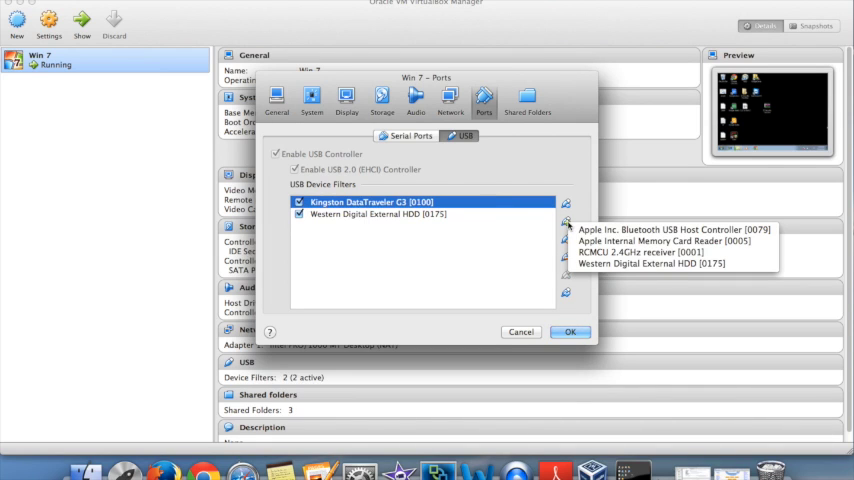
{"action": "key", "text": "Escape"}
{"action": "left_click", "coordinate": [566, 222]}
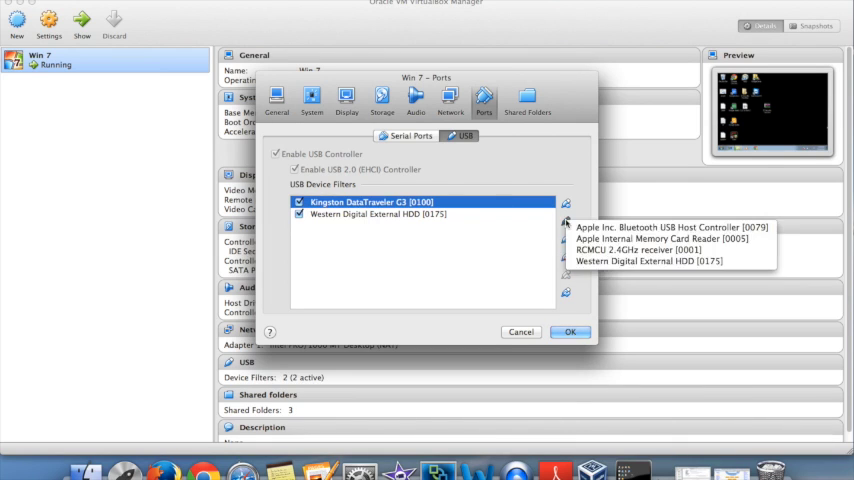
{"action": "left_click", "coordinate": [464, 250]}
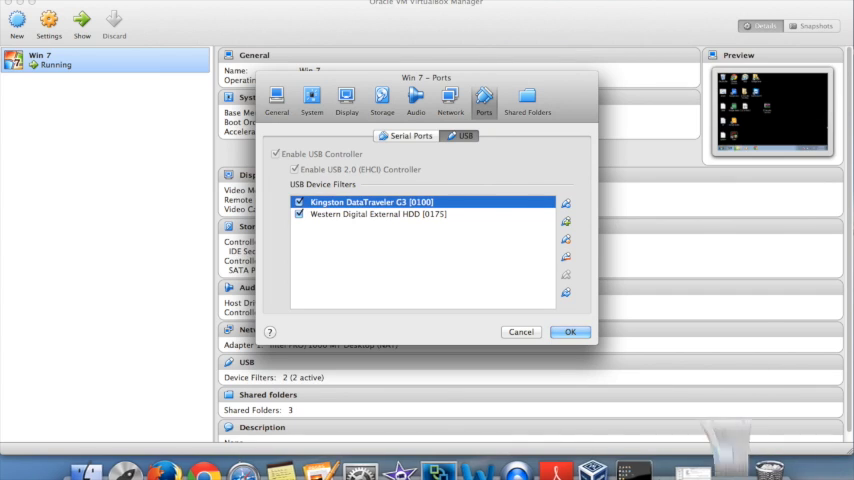
{"action": "left_click", "coordinate": [732, 468]}
{"action": "left_click", "coordinate": [347, 3]}
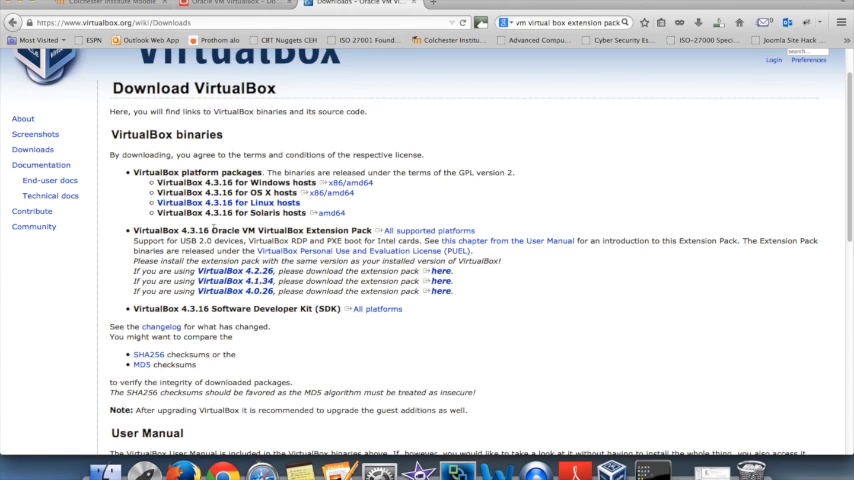
Highlight the Extension Pack, 4.2.26 and 4.1.34 links, then cancel Win 7's port settings unchanged.
{"action": "left_click_drag", "start_coordinate": [212, 230], "coordinate": [372, 231]}
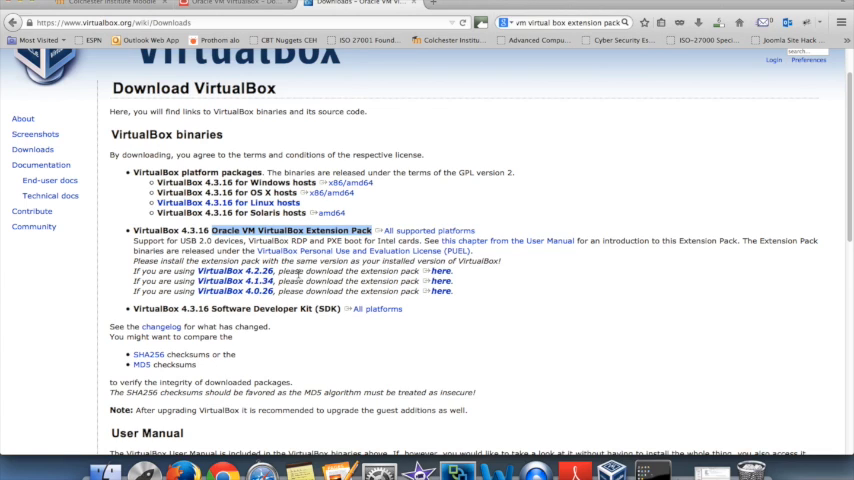
{"action": "left_click_drag", "start_coordinate": [198, 271], "coordinate": [272, 271]}
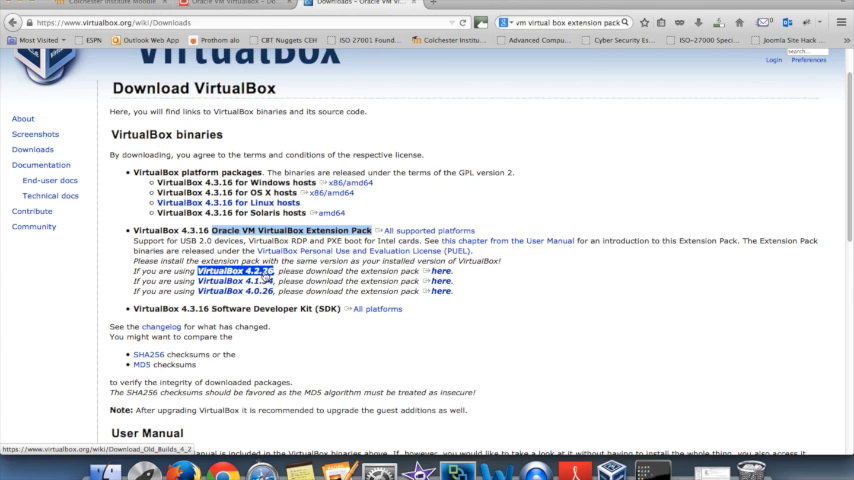
{"action": "left_click_drag", "start_coordinate": [424, 281], "coordinate": [452, 285]}
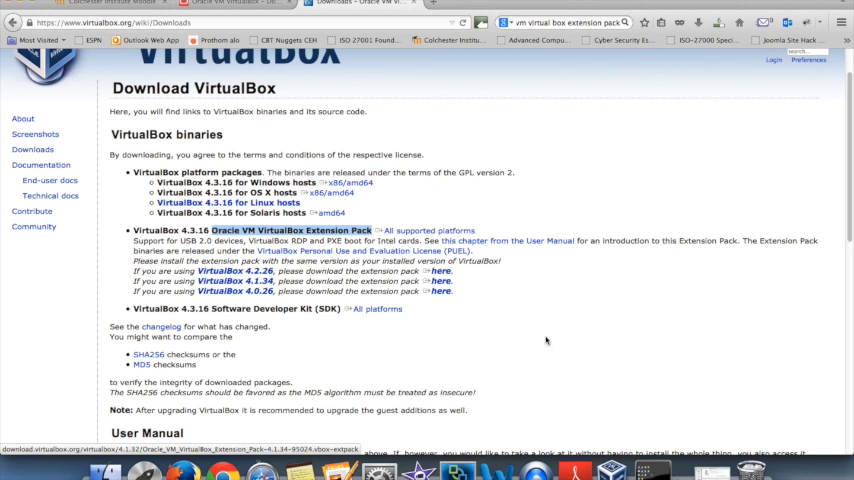
{"action": "left_click", "coordinate": [612, 470]}
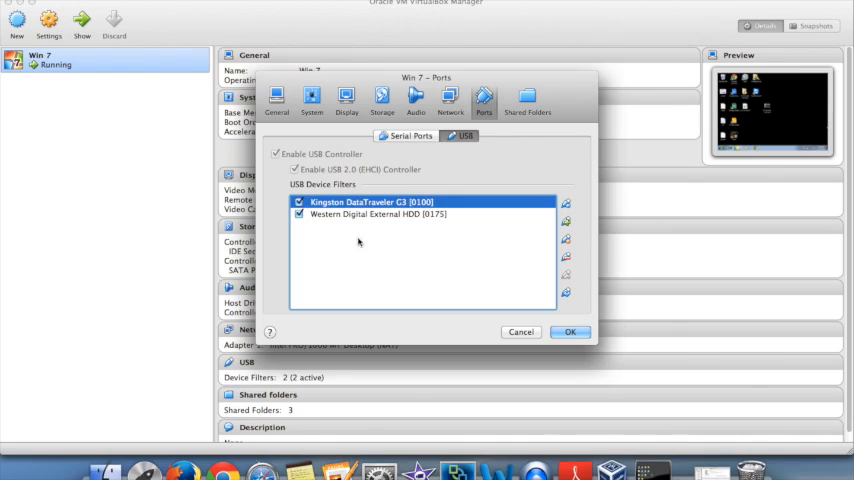
{"action": "left_click", "coordinate": [521, 332]}
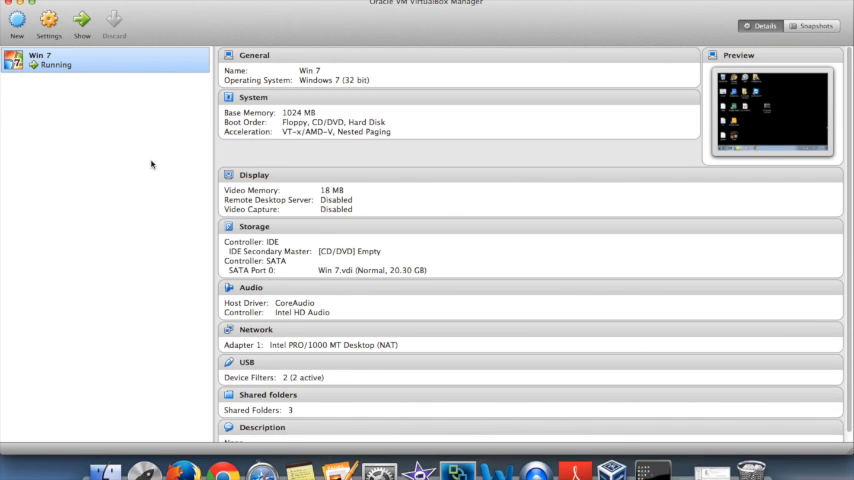
Accept Win 7's Kingston and Western Digital USB filters and bring its machine window forward.
{"action": "left_click", "coordinate": [49, 22]}
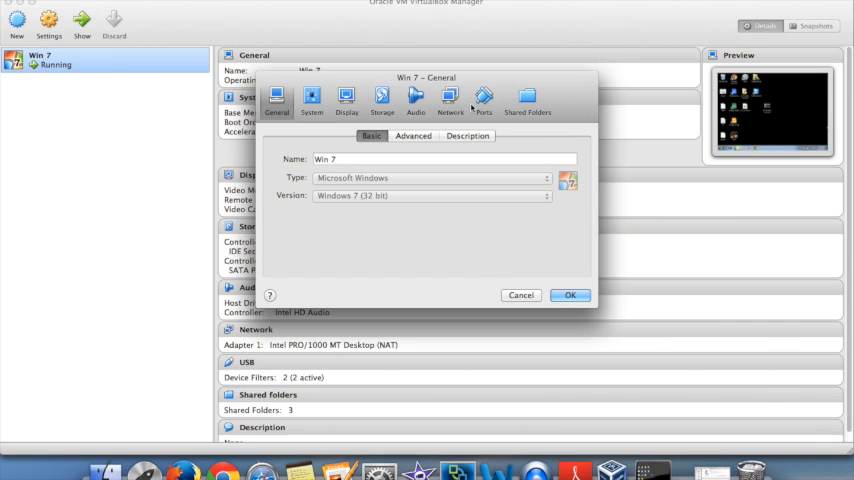
{"action": "left_click", "coordinate": [484, 97]}
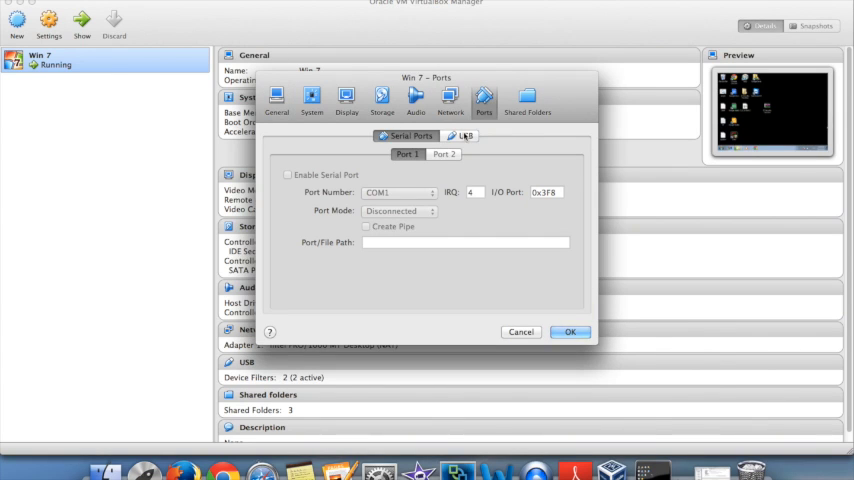
{"action": "left_click", "coordinate": [462, 136]}
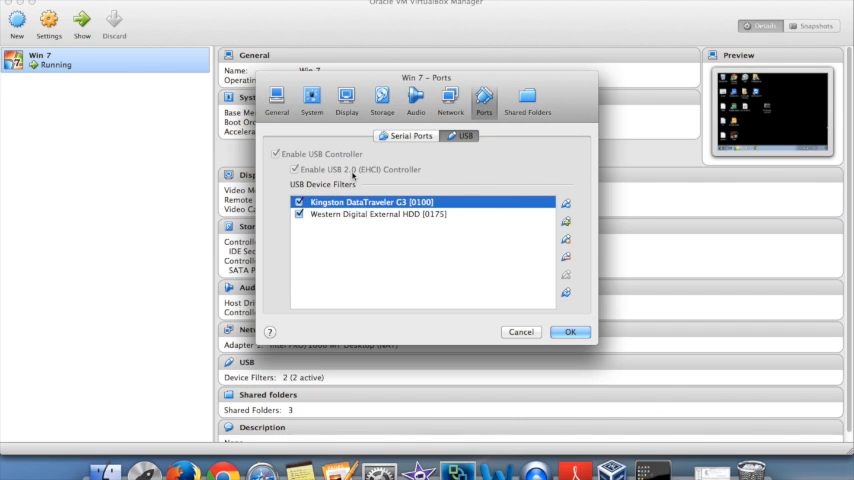
{"action": "left_click", "coordinate": [570, 331]}
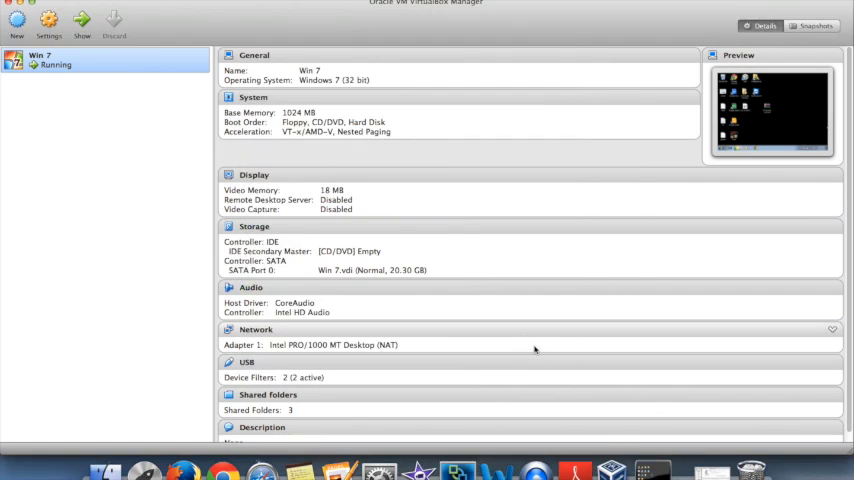
{"action": "left_click", "coordinate": [645, 470]}
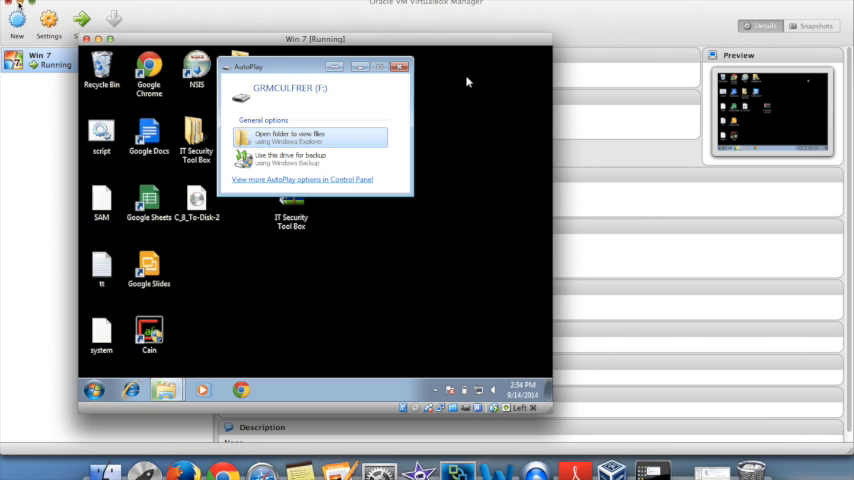
Hide the Manager and Firefox, dismiss the GRMCULFRER (F:) AutoPlay prompt, and open Start.
{"action": "left_click", "coordinate": [18, 4]}
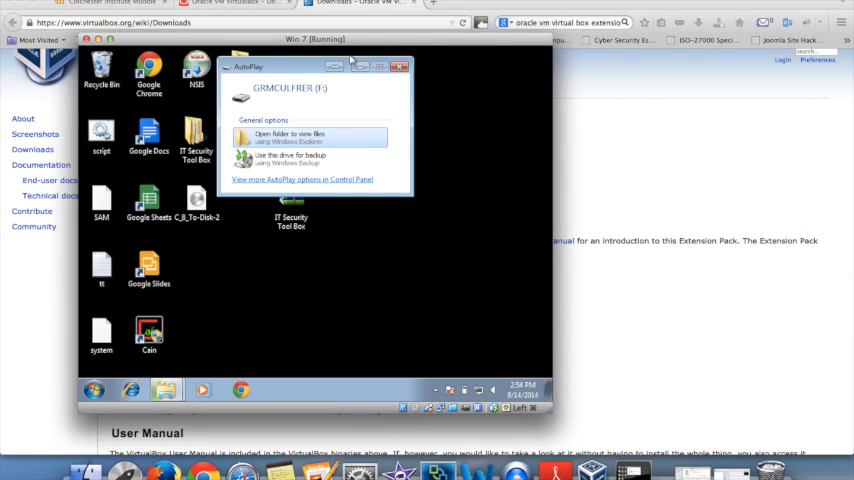
{"action": "left_click", "coordinate": [16, 3]}
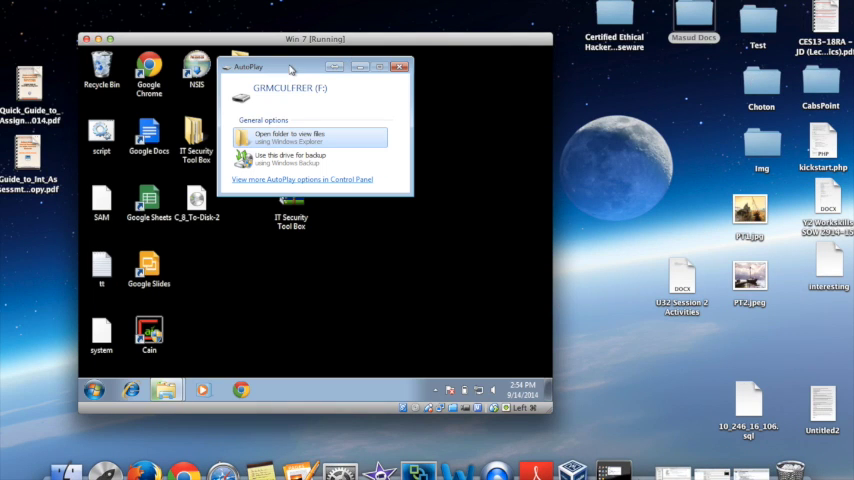
{"action": "left_click_drag", "start_coordinate": [291, 69], "coordinate": [295, 120]}
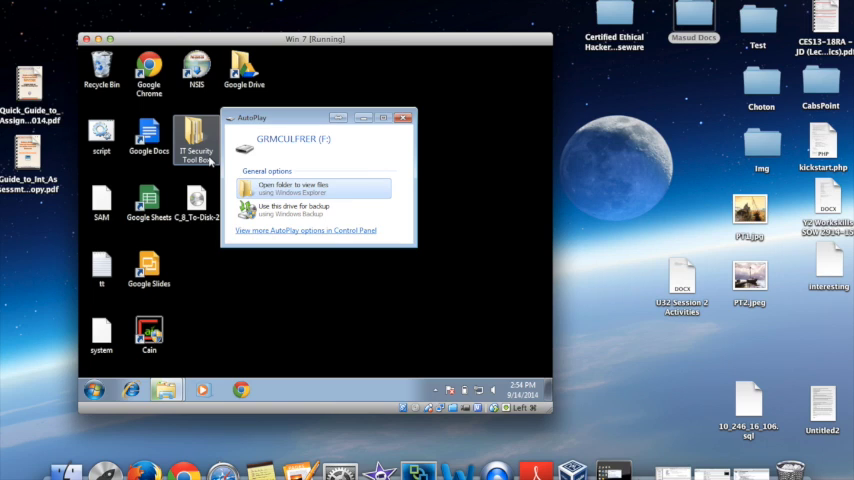
{"action": "left_click", "coordinate": [133, 93]}
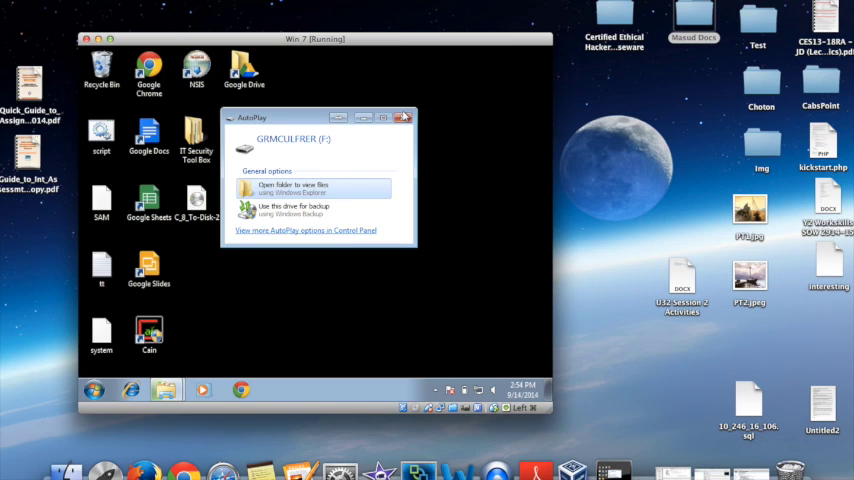
{"action": "left_click", "coordinate": [405, 118]}
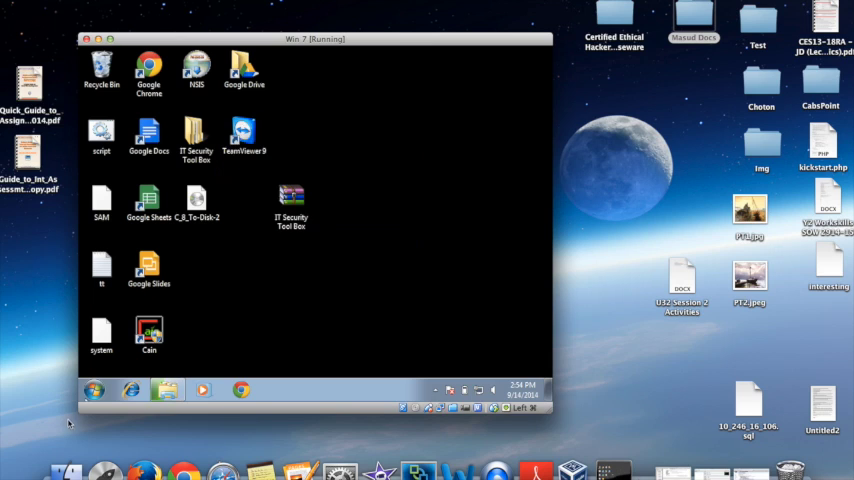
{"action": "key", "text": "super"}
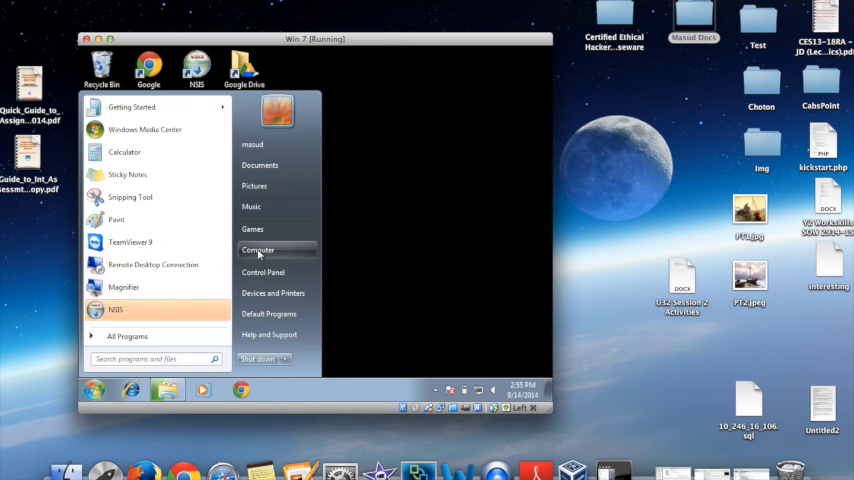
From Computer, browse the nine items on GRMCULFRER (F:), then close that window.
{"action": "left_click", "coordinate": [257, 250]}
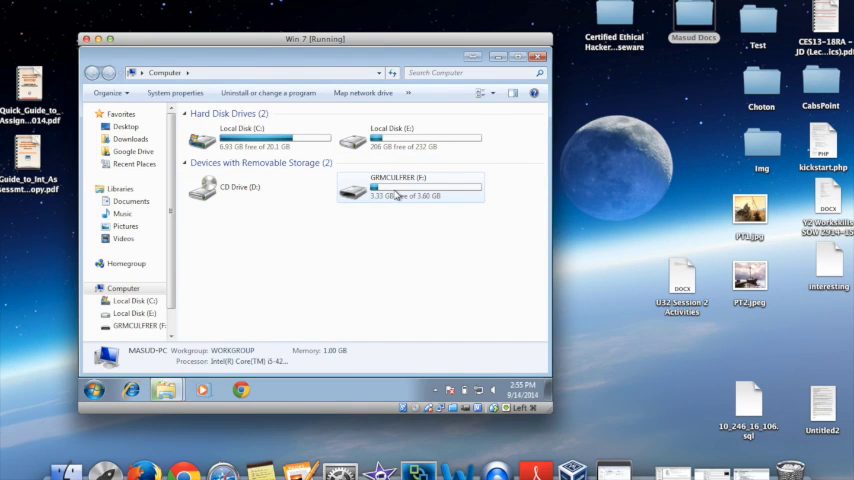
{"action": "mouse_move", "coordinate": [410, 186]}
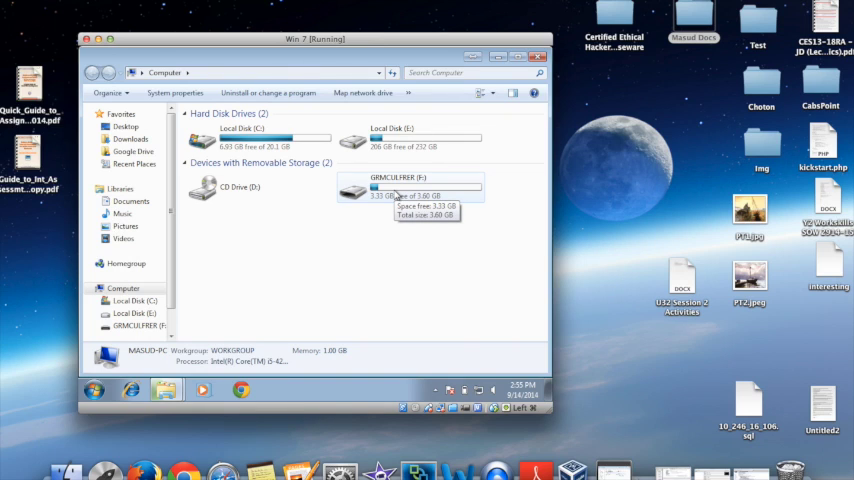
{"action": "double_click", "coordinate": [397, 196]}
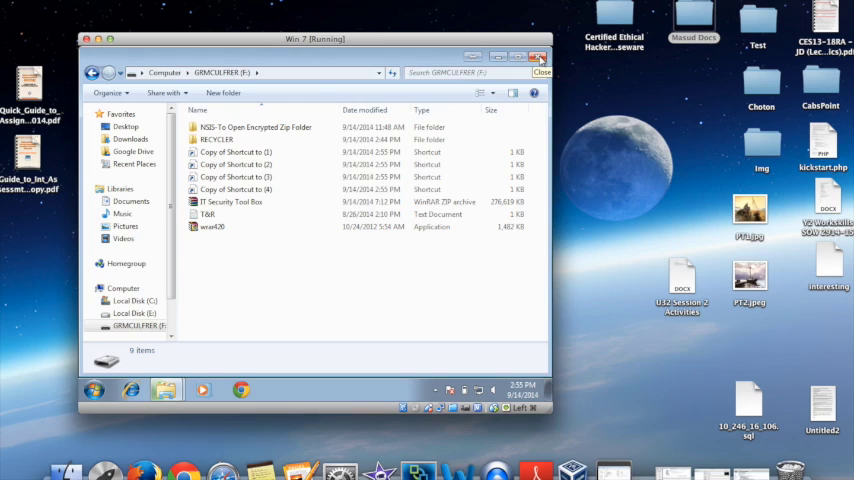
{"action": "left_click", "coordinate": [541, 58]}
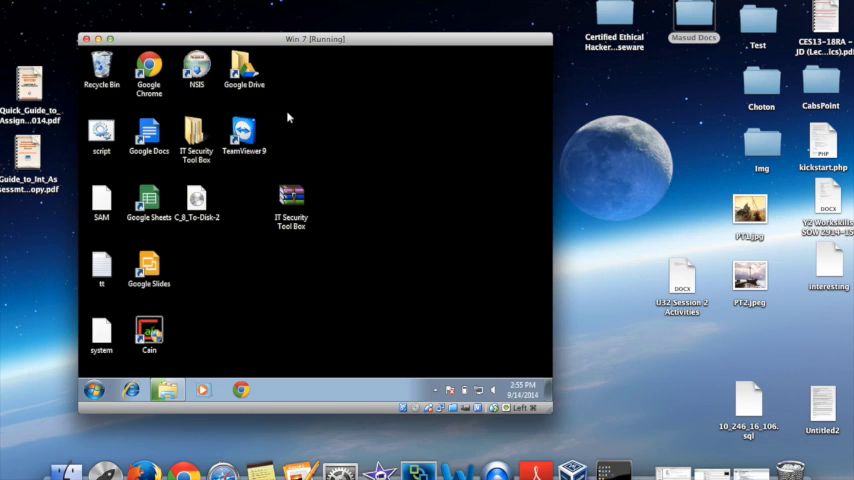
Select, then deselect, the C_8_To-Disk-2 icon on the Win 7 guest desktop.
{"action": "left_click", "coordinate": [200, 202]}
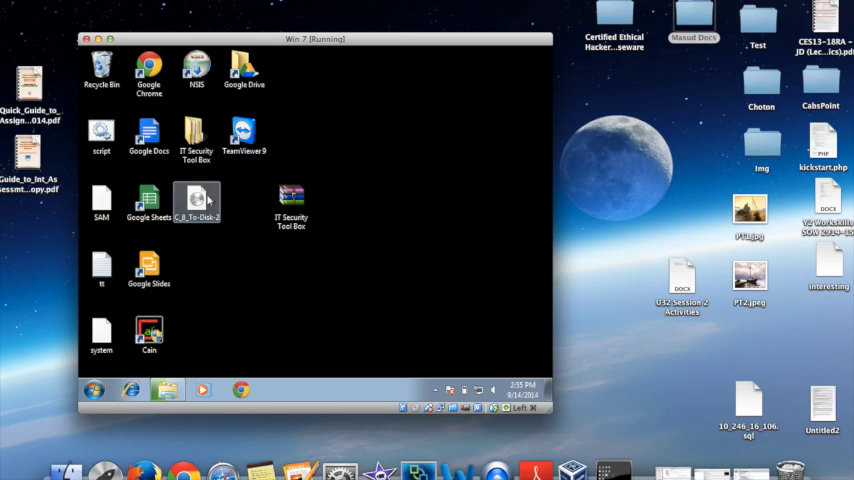
{"action": "left_click", "coordinate": [330, 87]}
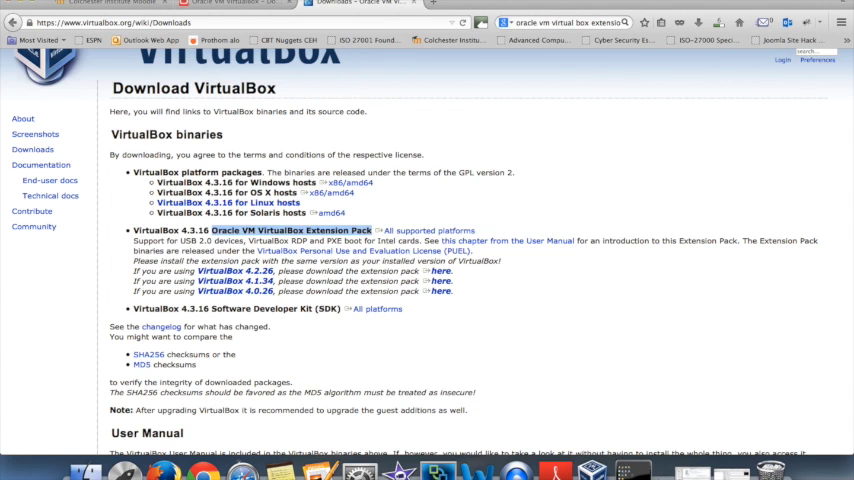
Minimize Firefox to uncover the running Win 7 machine window.
{"action": "left_click", "coordinate": [23, 4]}
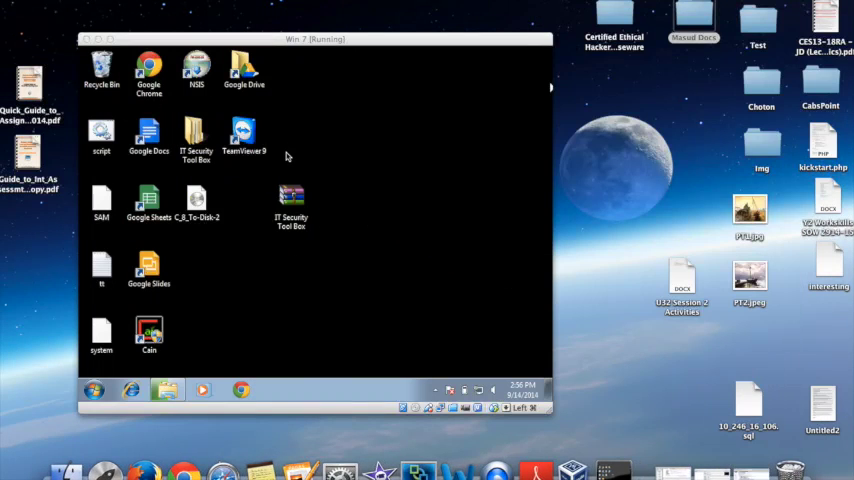